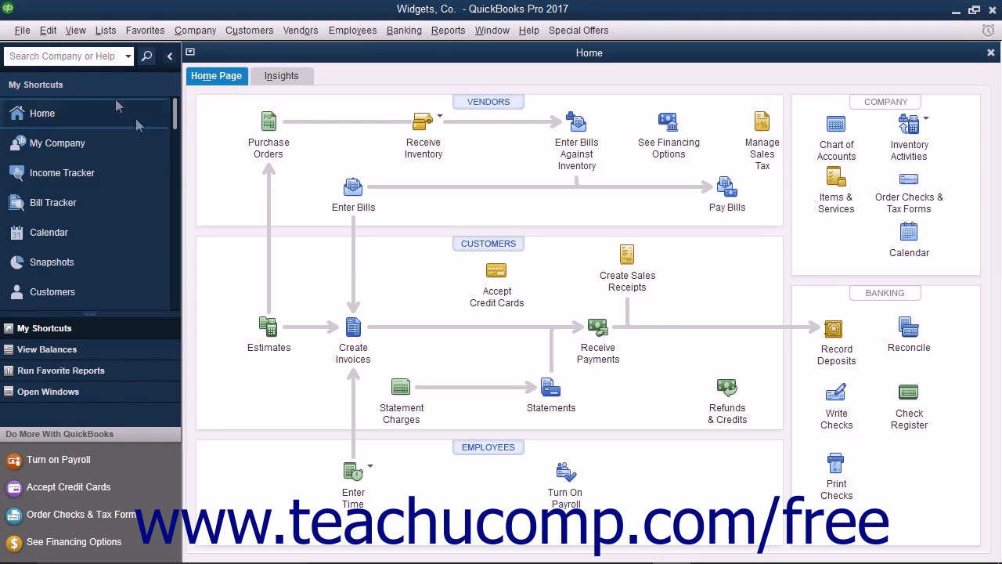
- Toggle the quick-startup preference on and back off, then close Preferences without saving
{"action": "left_click", "coordinate": [48, 30]}
{"action": "left_click", "coordinate": [69, 252]}
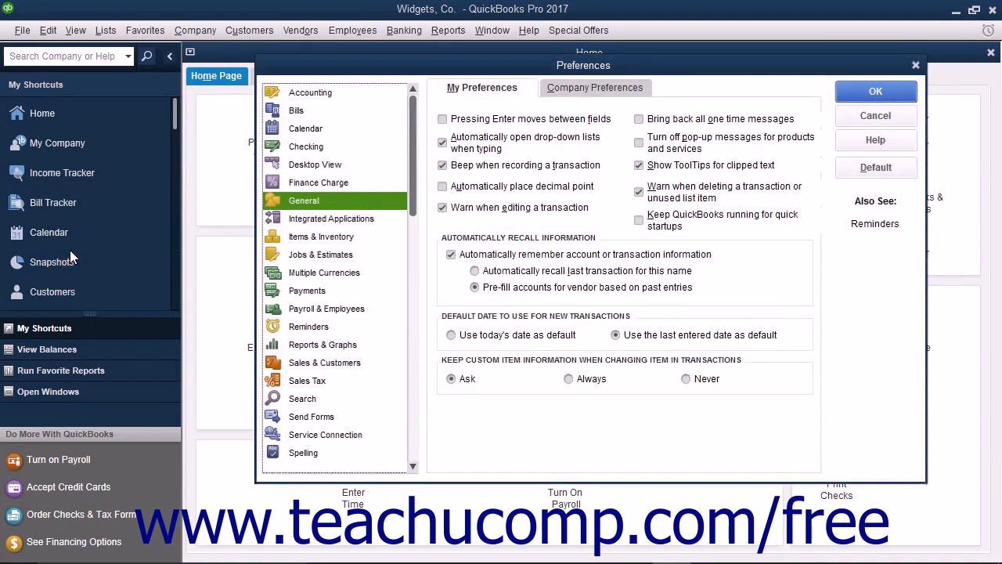
{"action": "left_click", "coordinate": [660, 224]}
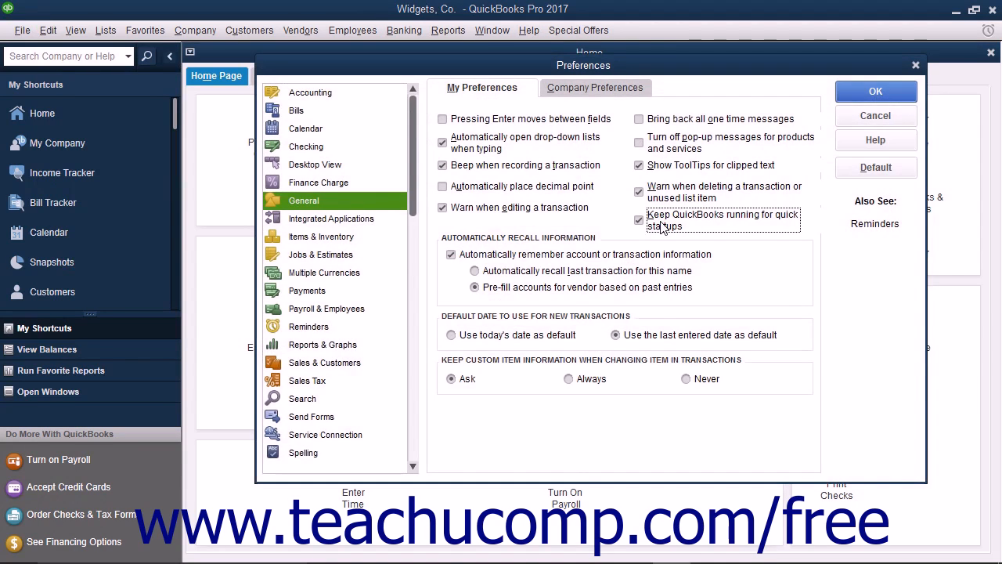
{"action": "left_click", "coordinate": [662, 224]}
{"action": "left_click", "coordinate": [844, 119]}
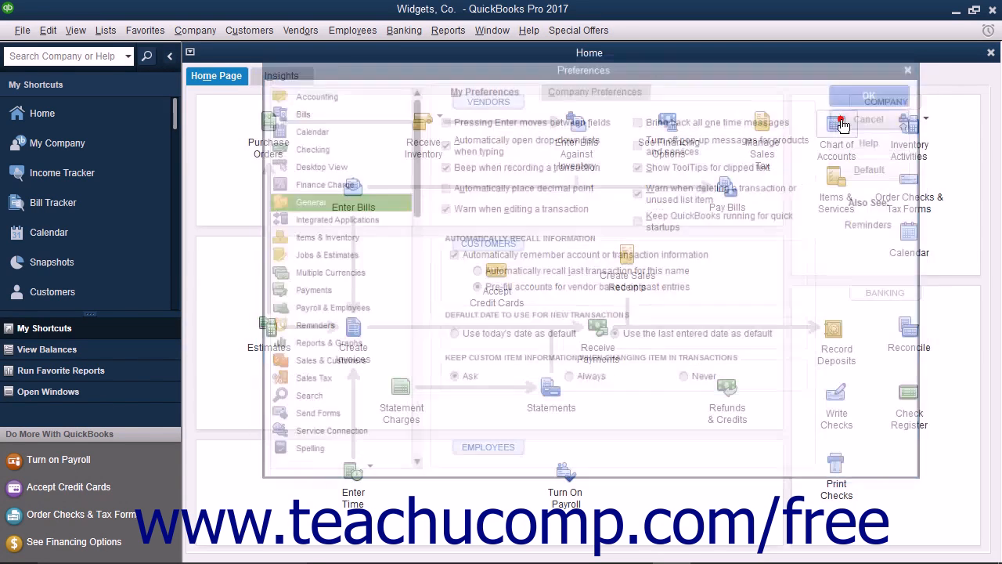
- Exit QuickBooks and relaunch it from the desktop shortcut as administrator
{"action": "left_click", "coordinate": [993, 10]}
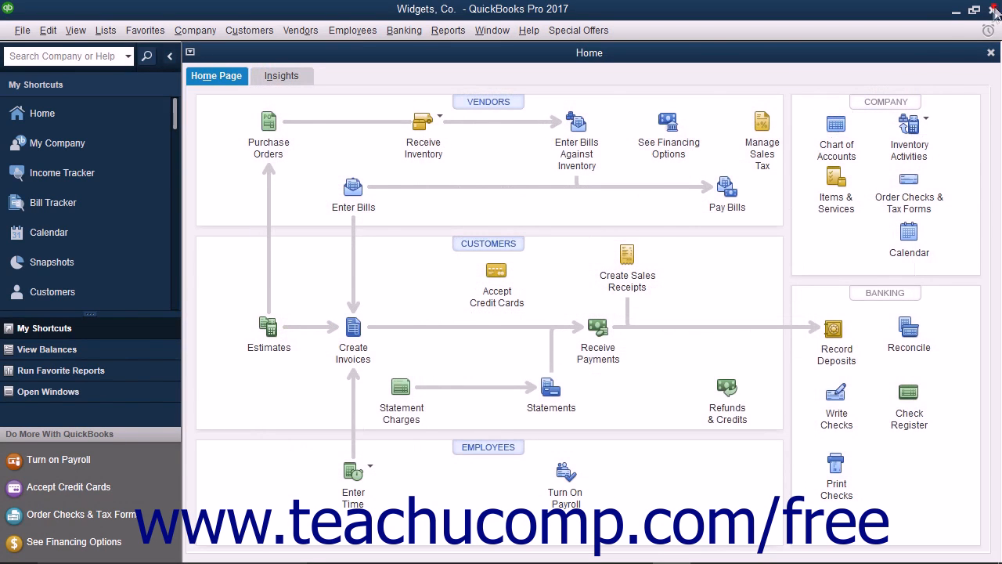
{"action": "left_click", "coordinate": [576, 259]}
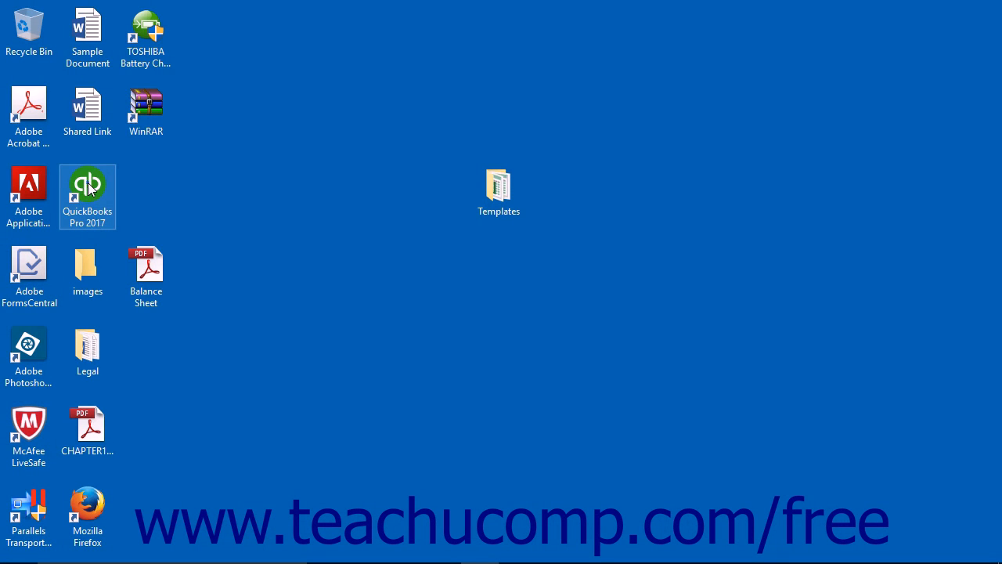
{"action": "right_click", "coordinate": [88, 185]}
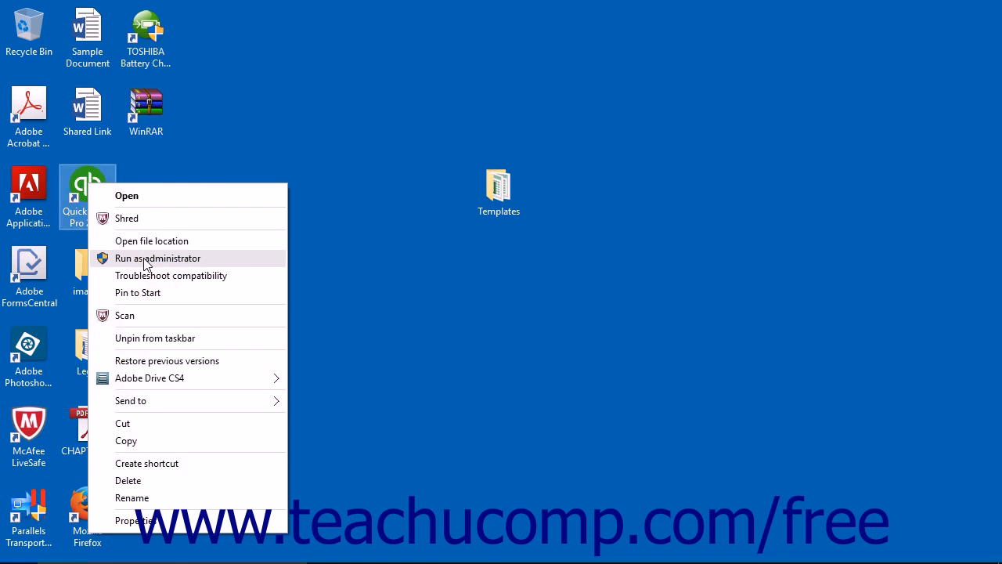
{"action": "left_click", "coordinate": [144, 262]}
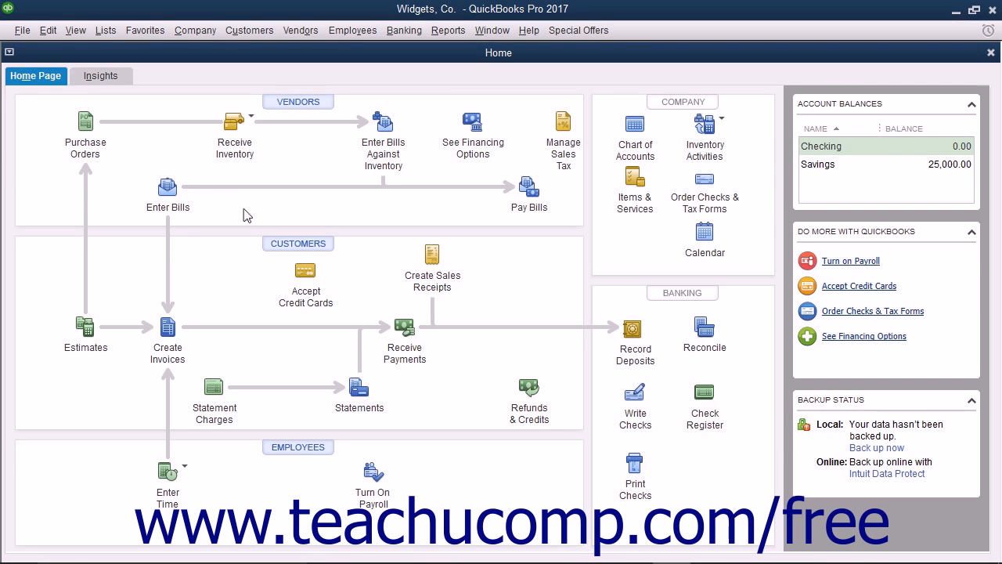
- Start Schedule Setup from the Reports > Scheduled Reports menu
{"action": "left_click", "coordinate": [448, 31]}
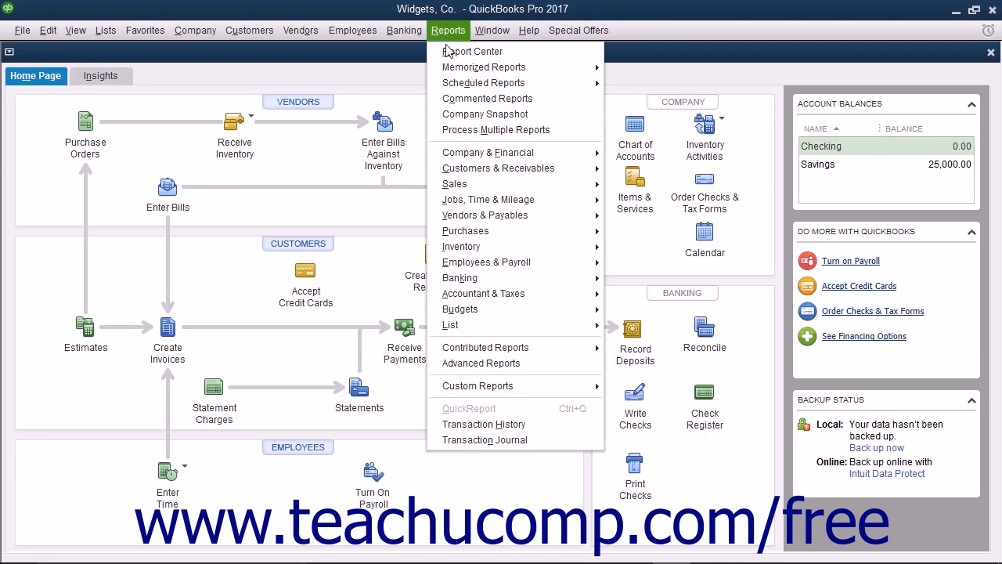
{"action": "mouse_move", "coordinate": [470, 83]}
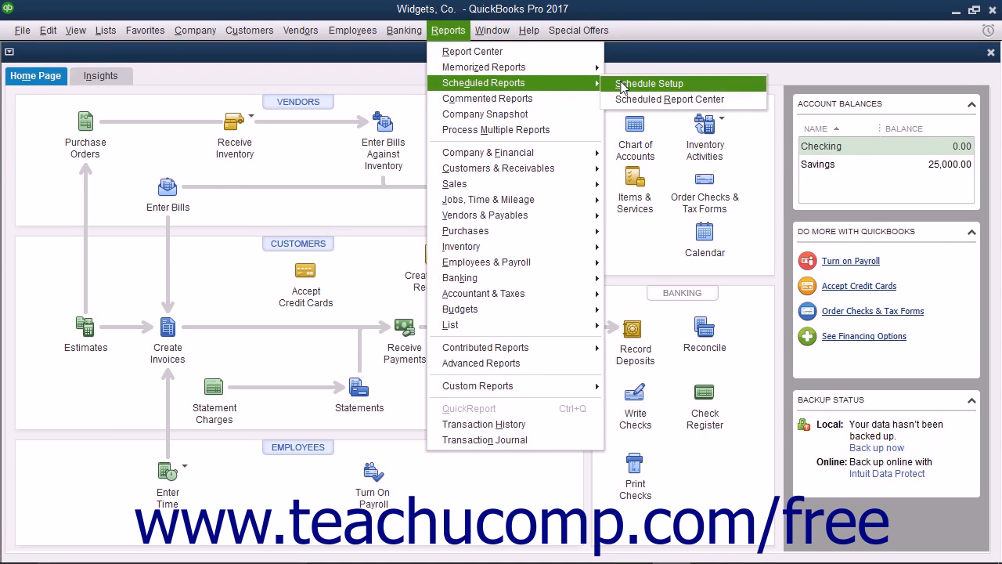
{"action": "left_click", "coordinate": [622, 84]}
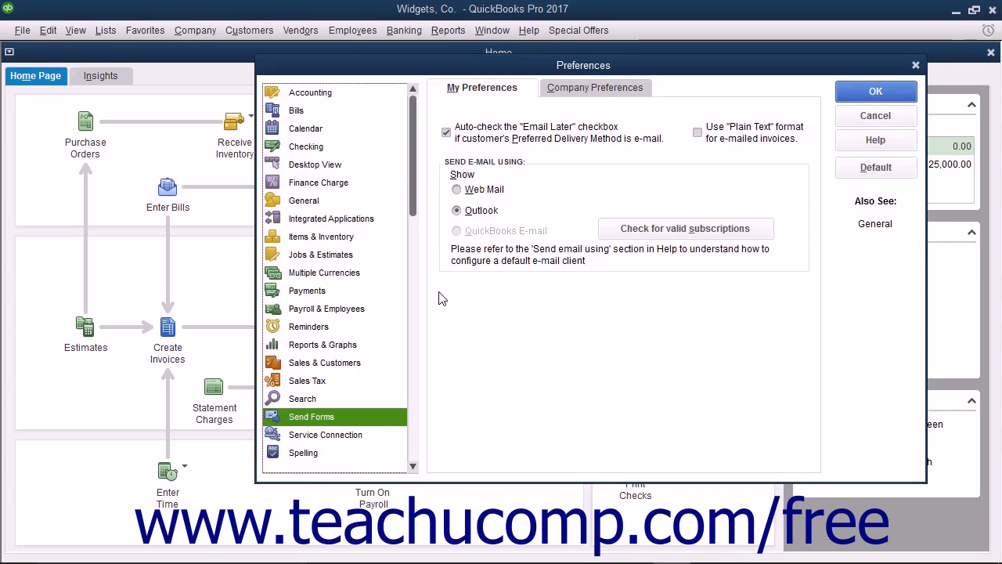
- Try Web Mail in Send Forms preferences, then reselect Outlook and save the preferences
{"action": "left_click", "coordinate": [469, 213]}
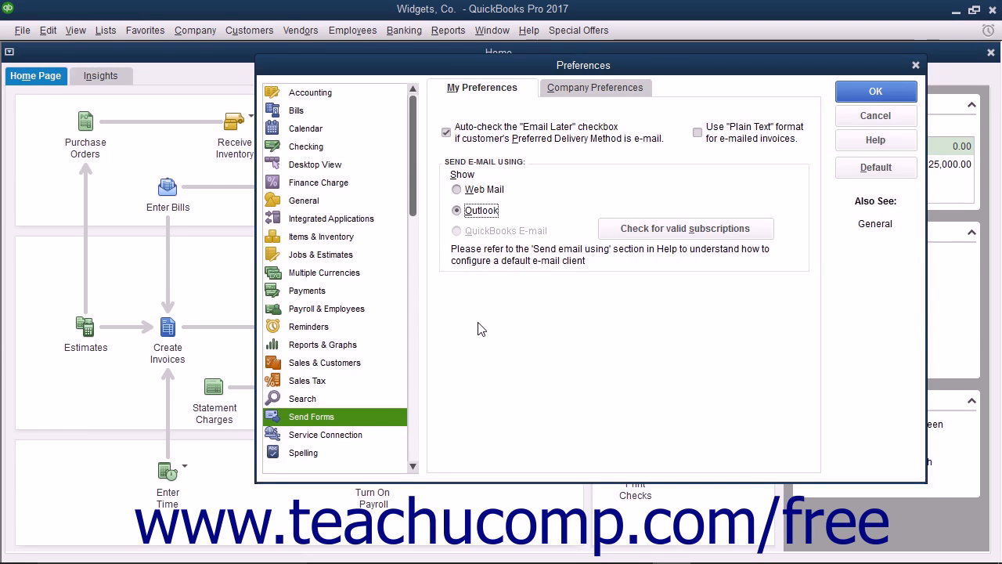
{"action": "left_click", "coordinate": [476, 194]}
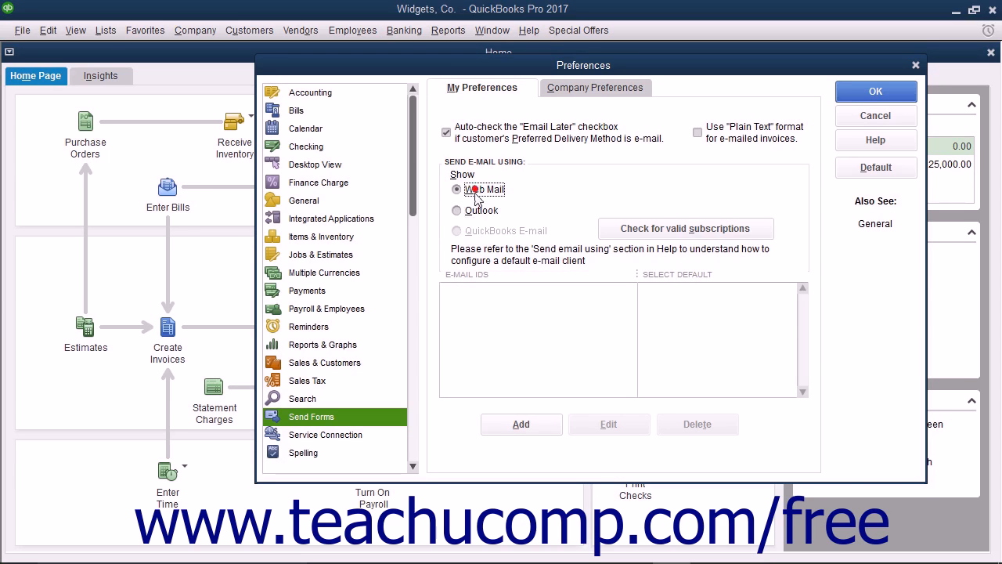
{"action": "left_click", "coordinate": [473, 231]}
{"action": "left_click", "coordinate": [465, 212]}
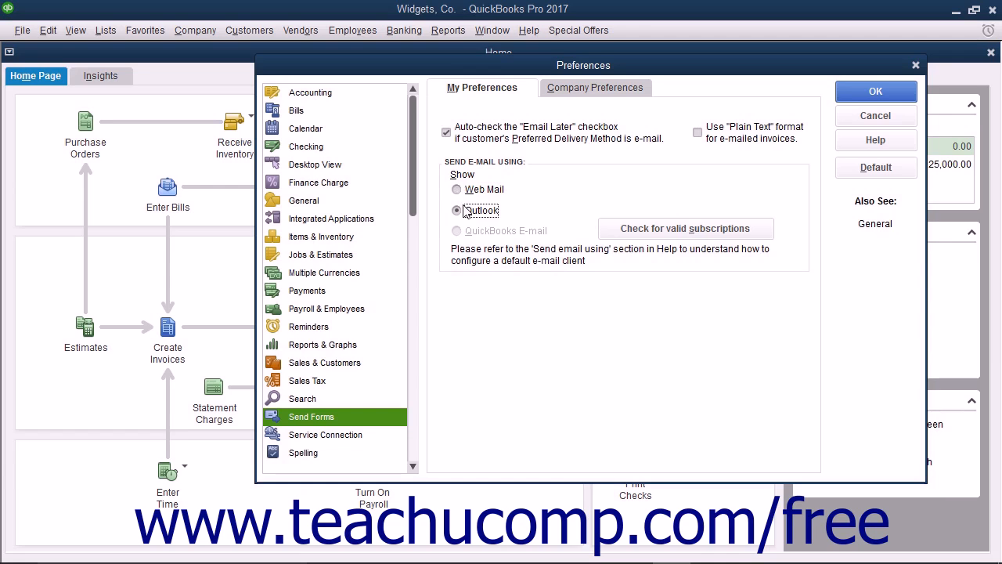
{"action": "left_click", "coordinate": [846, 96]}
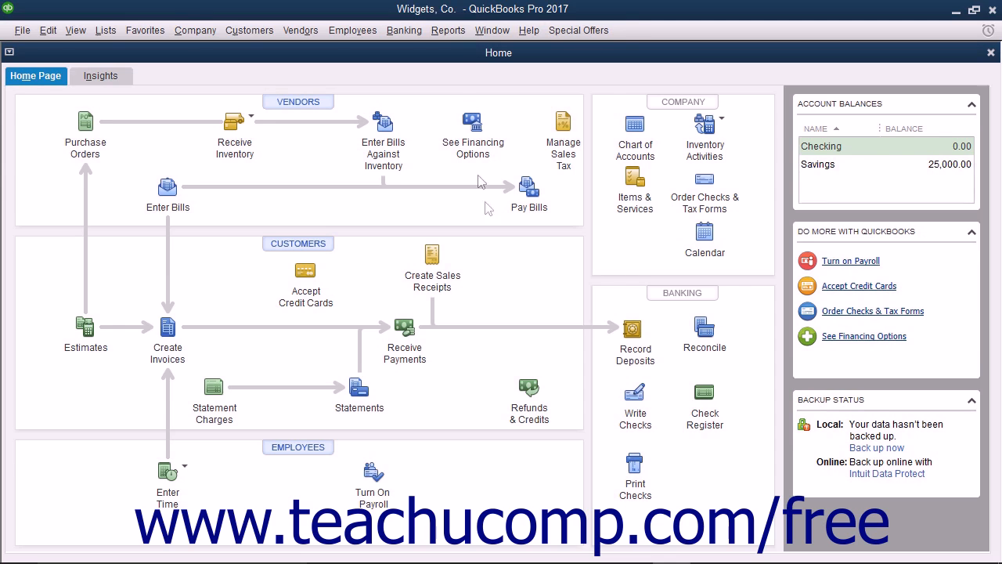
- Open Schedule Setup and filter the report group to Accountant
{"action": "left_click", "coordinate": [450, 32]}
{"action": "mouse_move", "coordinate": [568, 83]}
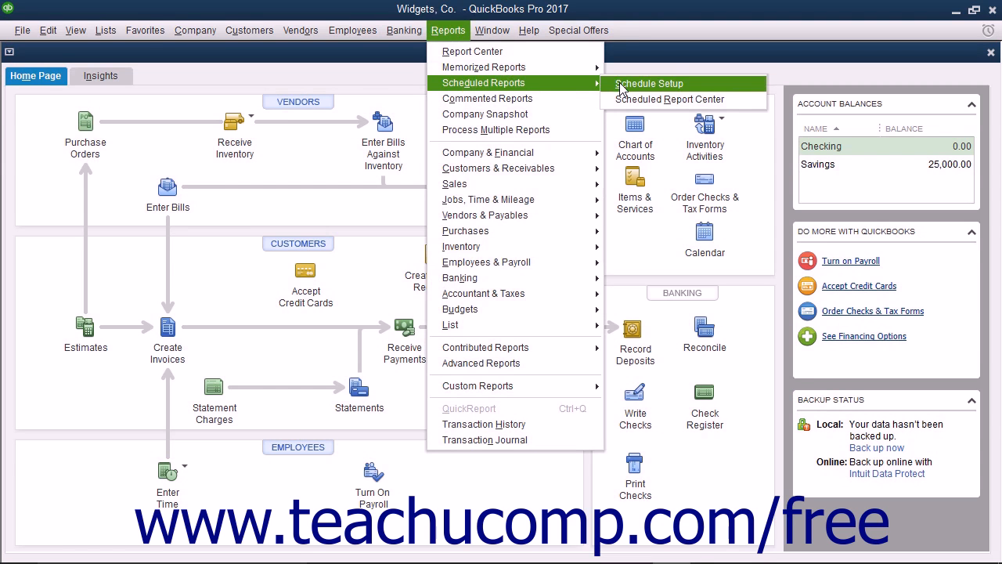
{"action": "left_click", "coordinate": [621, 86]}
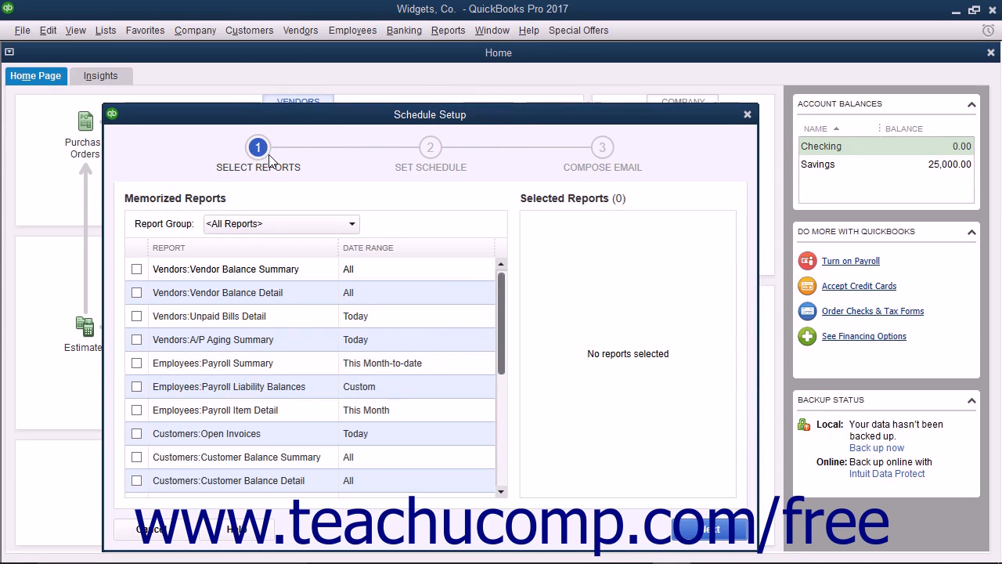
{"action": "left_click", "coordinate": [239, 226]}
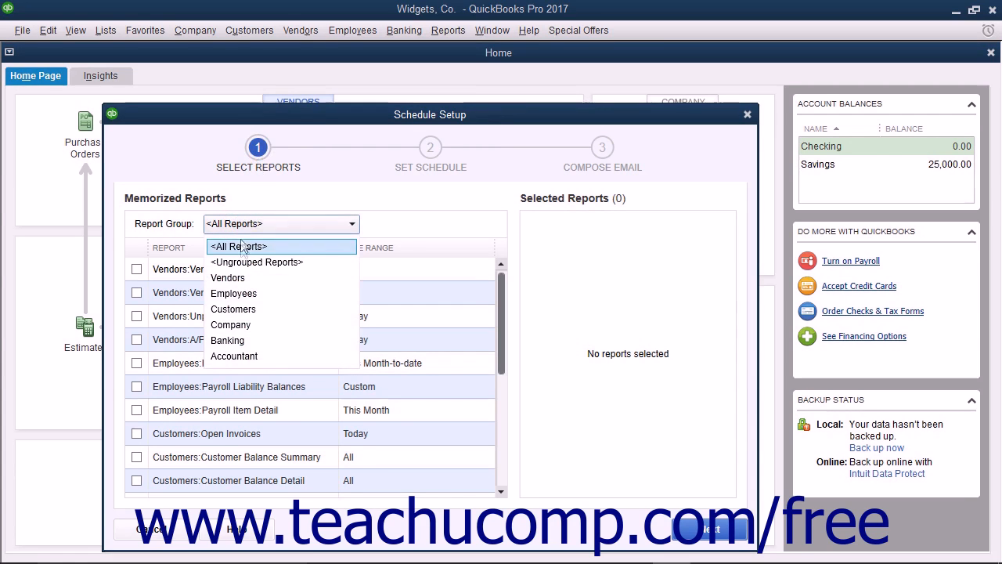
{"action": "left_click", "coordinate": [236, 354]}
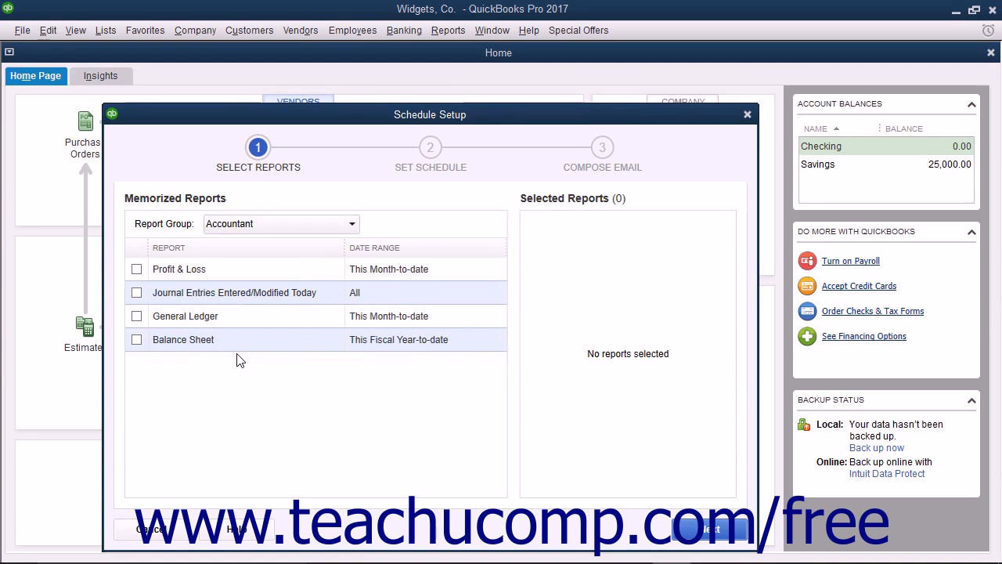
- Select Journal Entries Entered/Modified Today, General Ledger and Balance Sheet, then continue
{"action": "left_click", "coordinate": [137, 293]}
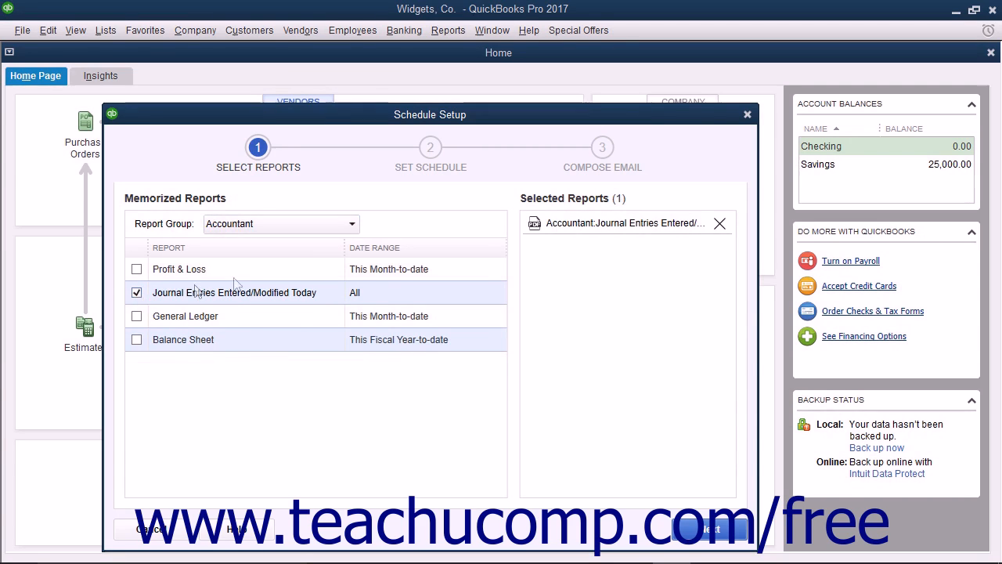
{"action": "left_click", "coordinate": [136, 316]}
{"action": "left_click", "coordinate": [137, 340]}
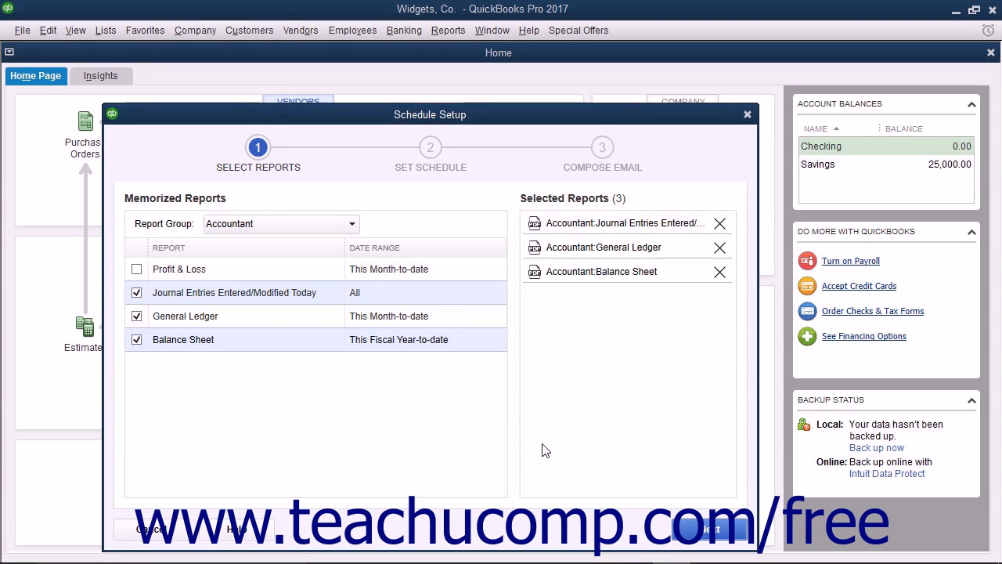
{"action": "left_click", "coordinate": [708, 530]}
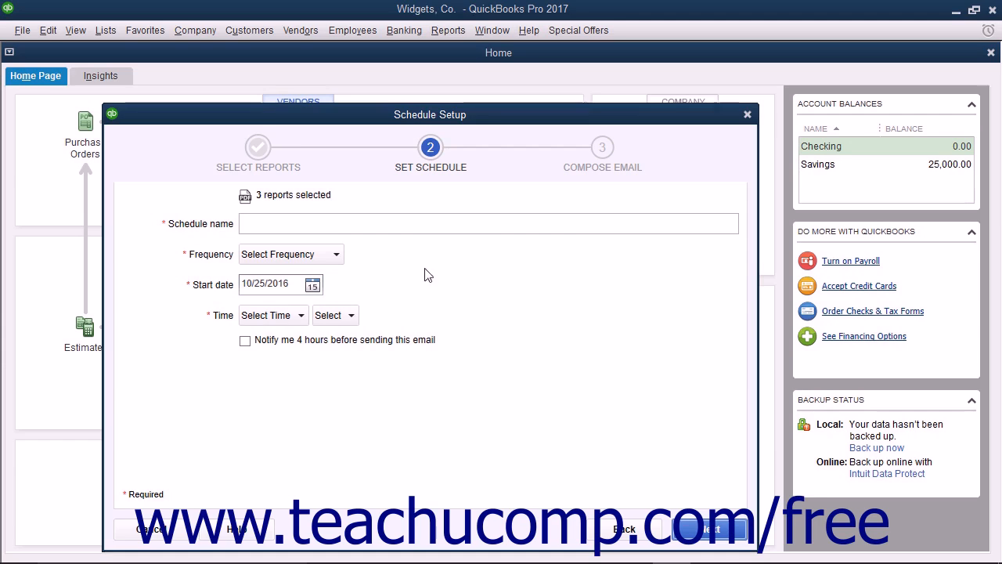
- Name the schedule 'Accounting Report Schedule' and set it to run monthly
{"action": "left_click", "coordinate": [267, 223]}
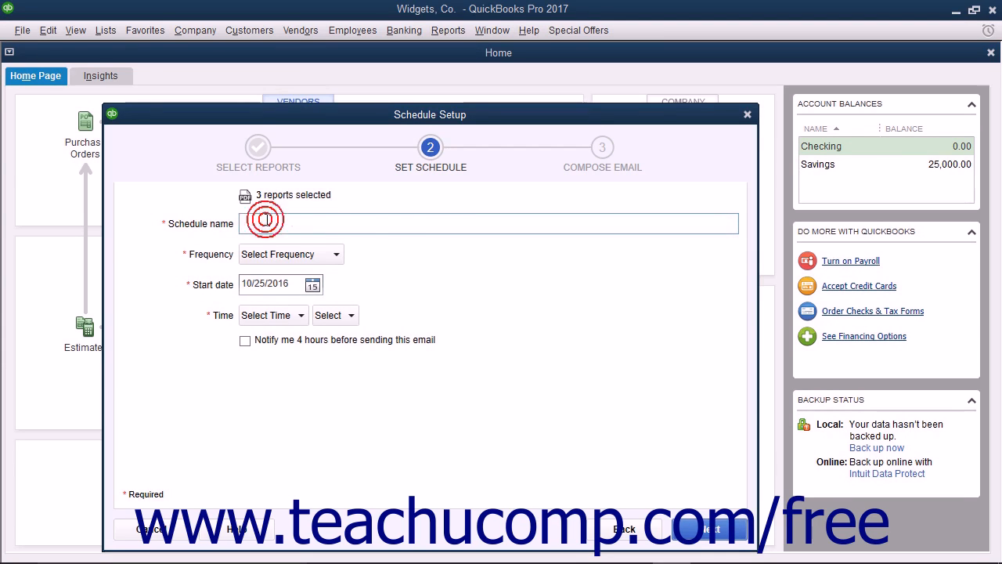
{"action": "type", "text": "Accounting Report Schedule"}
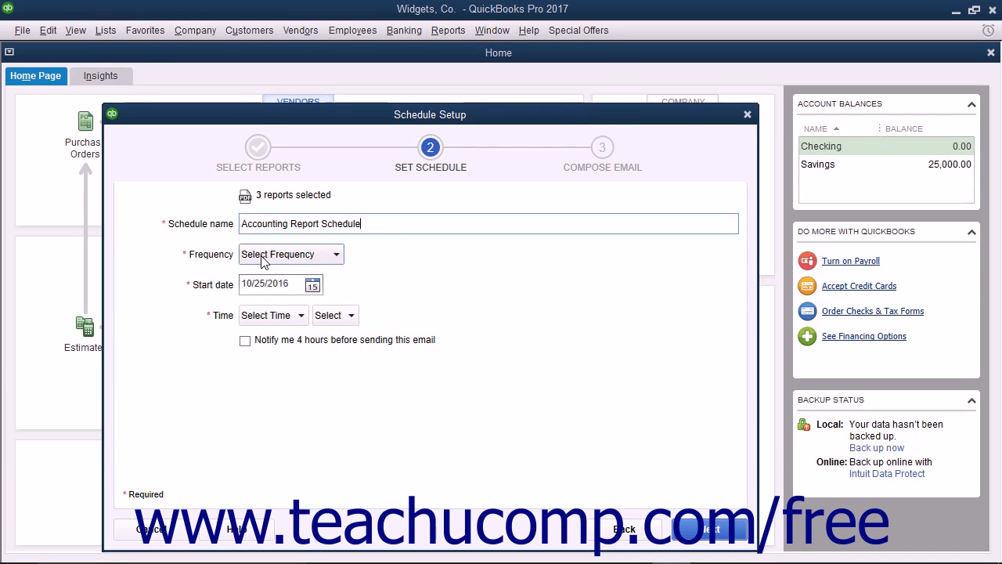
{"action": "left_click", "coordinate": [263, 257]}
{"action": "left_click", "coordinate": [273, 340]}
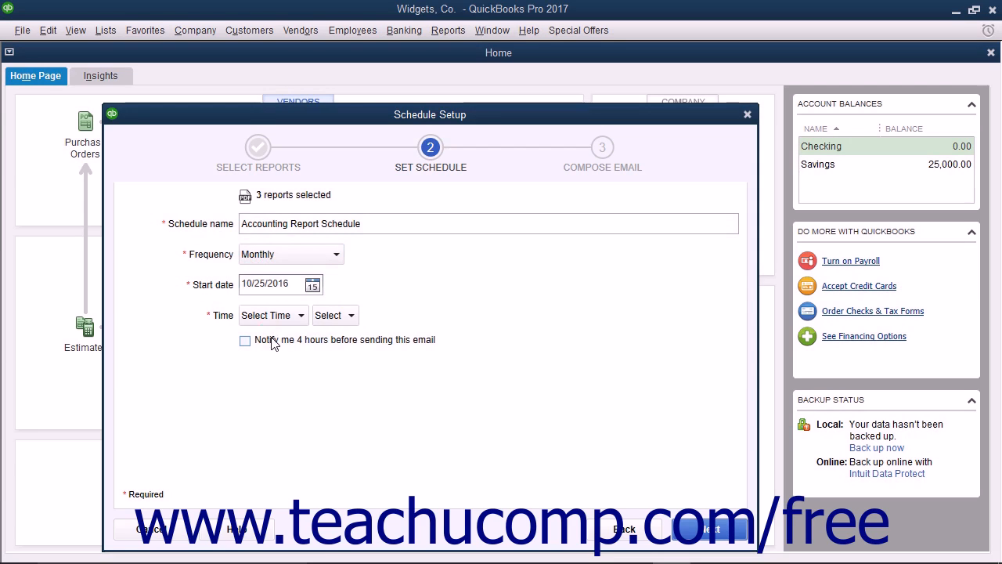
- Start the schedule on 11/1/2016 at 5:00 PM with advance notification left off
{"action": "left_click", "coordinate": [313, 286]}
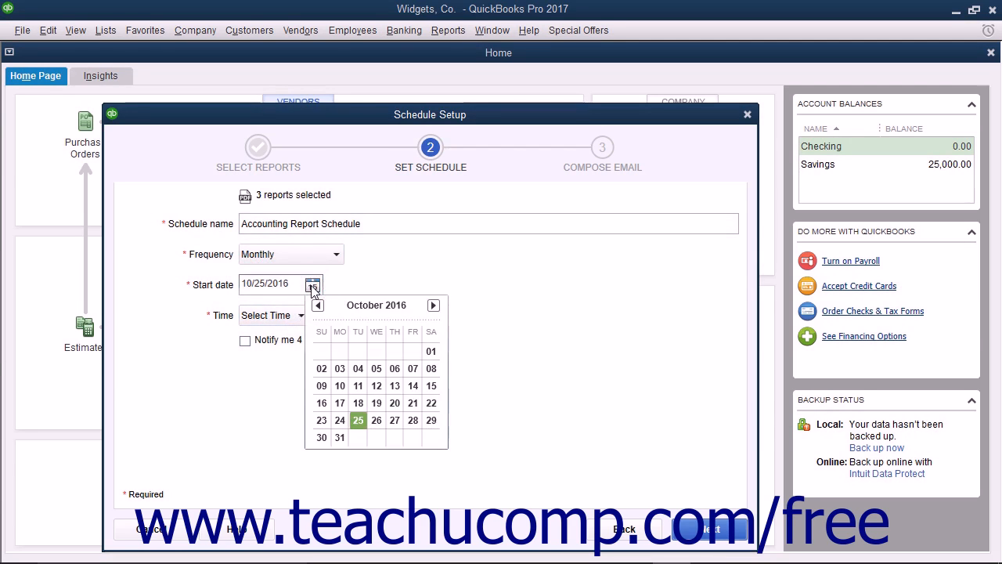
{"action": "left_click", "coordinate": [356, 436]}
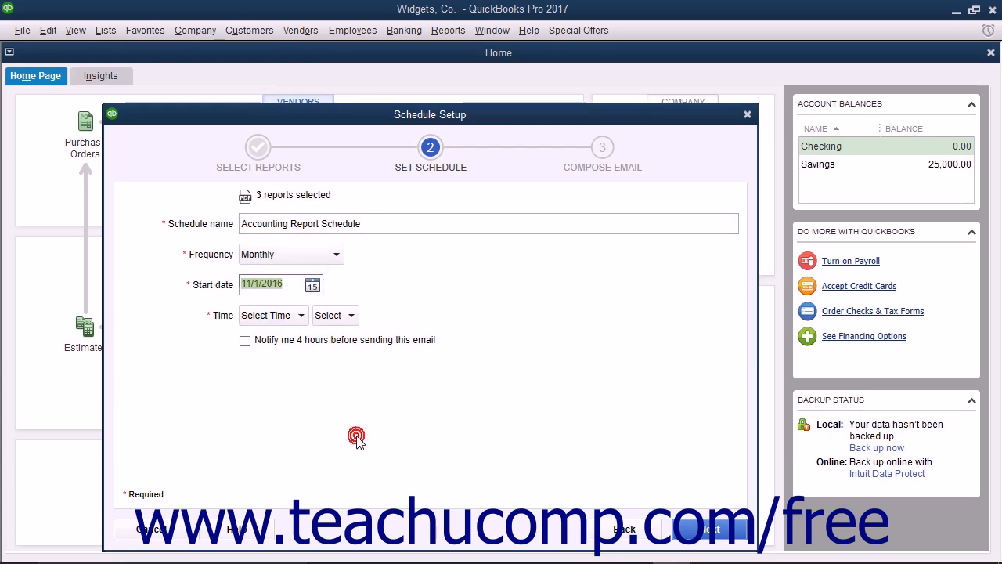
{"action": "left_click", "coordinate": [300, 315]}
{"action": "scroll", "coordinate": [274, 360], "scroll_direction": "down", "scroll_amount": 1}
{"action": "left_click", "coordinate": [274, 368]}
{"action": "left_click", "coordinate": [335, 315]}
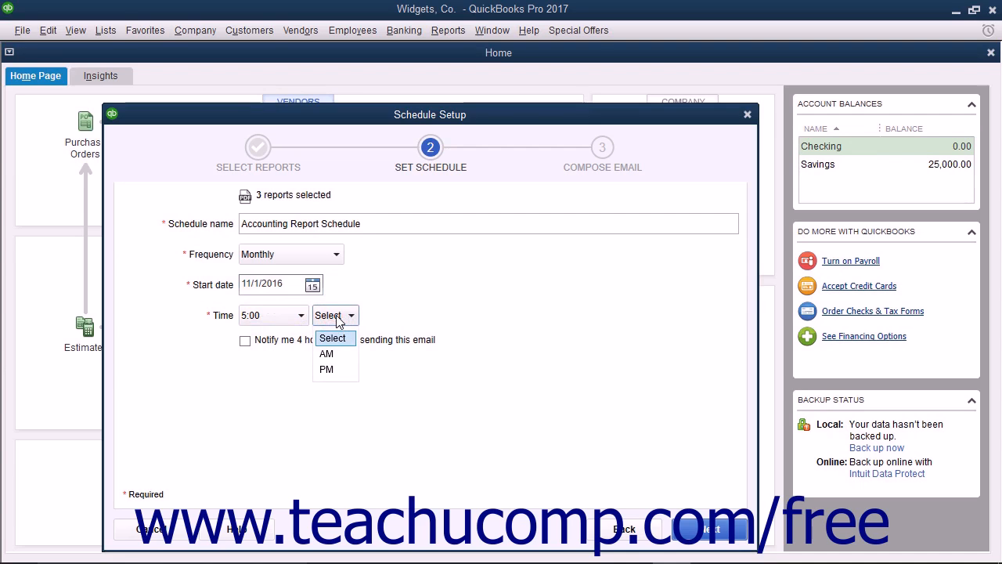
{"action": "left_click", "coordinate": [328, 368]}
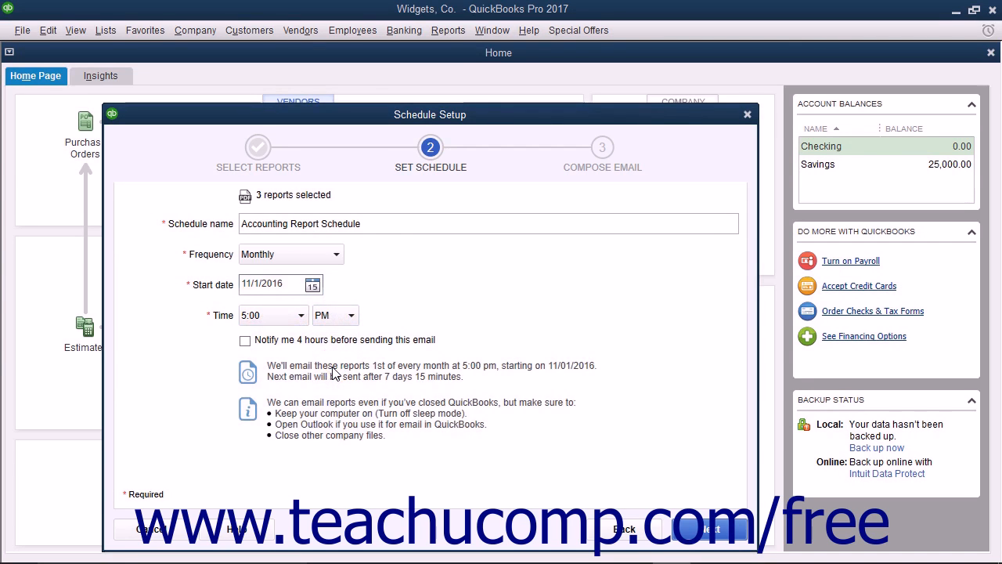
{"action": "left_click", "coordinate": [274, 345]}
{"action": "left_click", "coordinate": [274, 345]}
{"action": "left_click", "coordinate": [707, 531]}
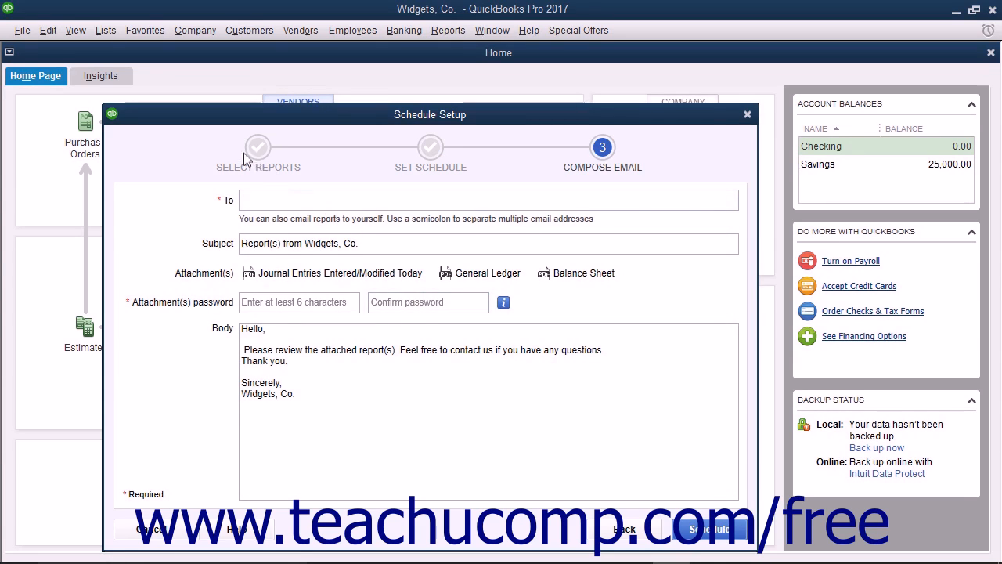
- Enter the recipient's e-mail address, prefix the subject with 'Accounting', and set the attachment password
{"action": "left_click", "coordinate": [269, 196]}
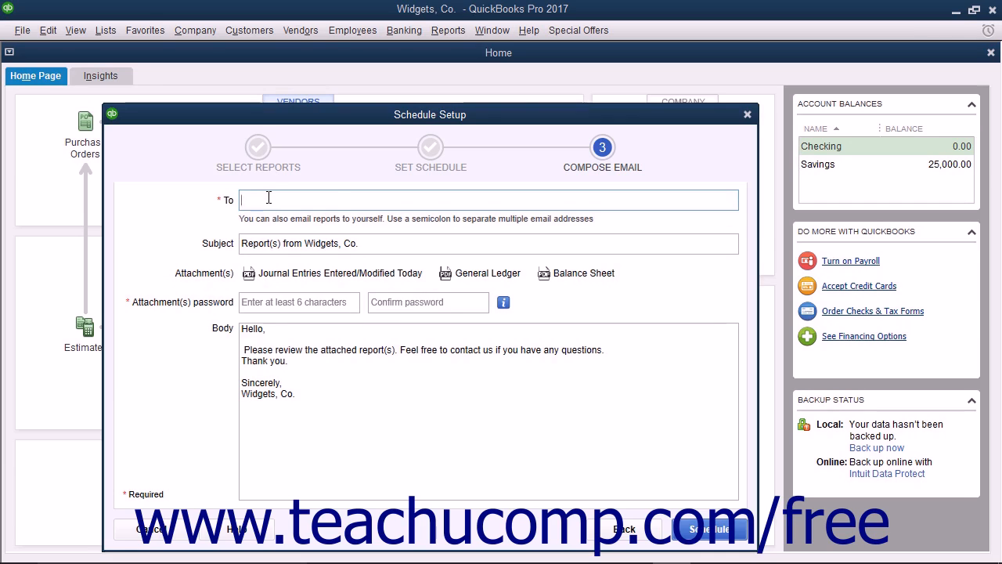
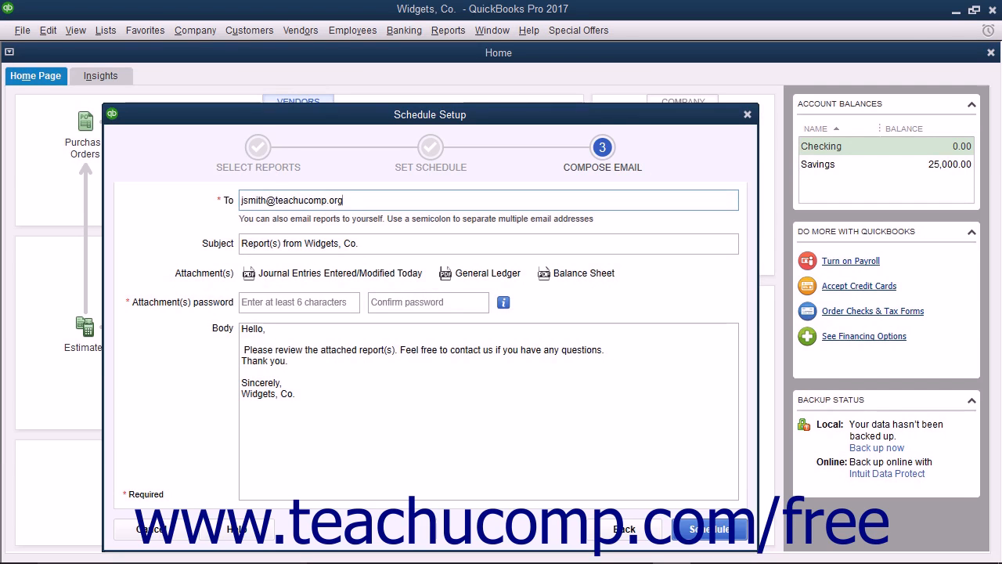
{"action": "left_click", "coordinate": [243, 244]}
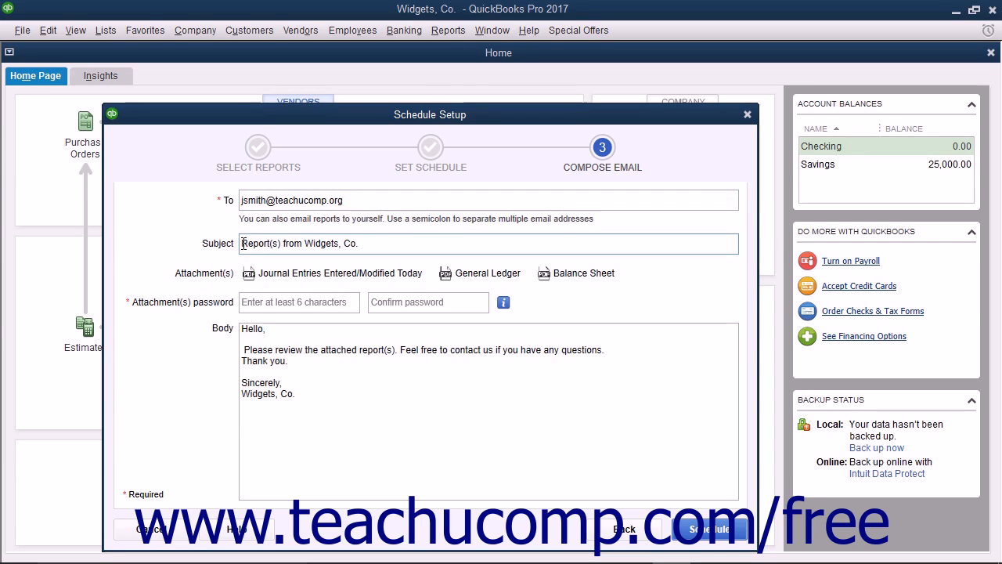
{"action": "type", "text": "Accounting"}
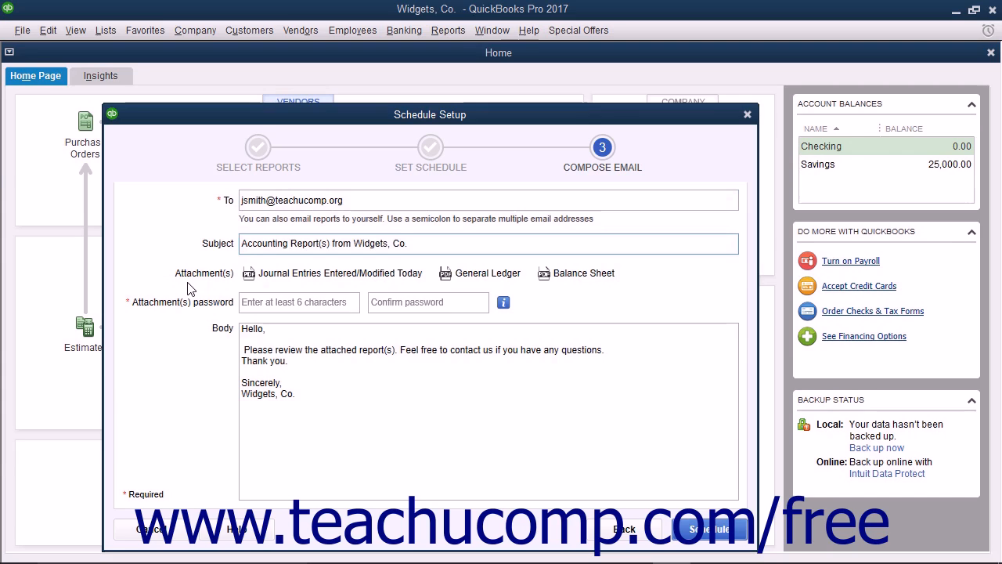
{"action": "left_click", "coordinate": [247, 307]}
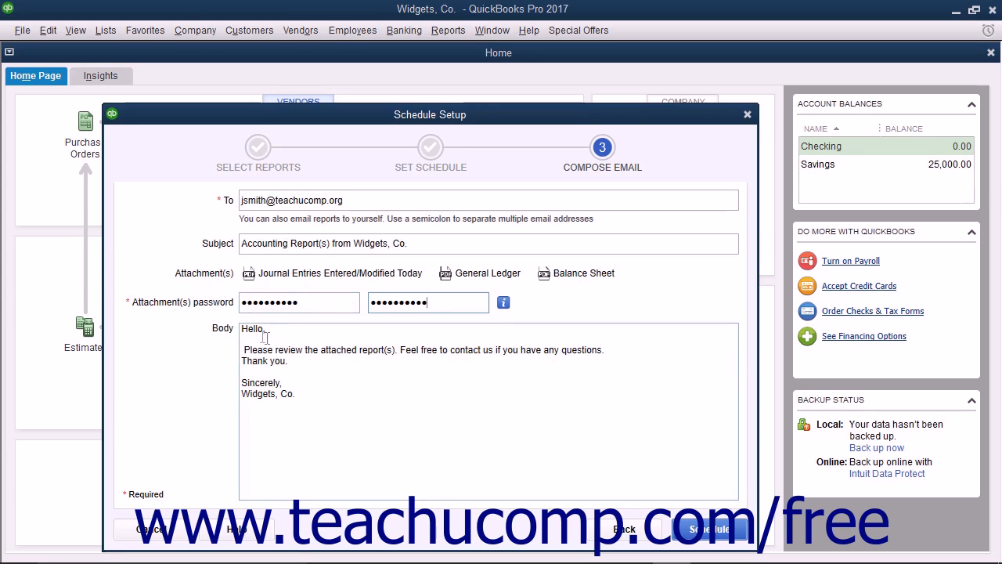
{"action": "left_click", "coordinate": [266, 331]}
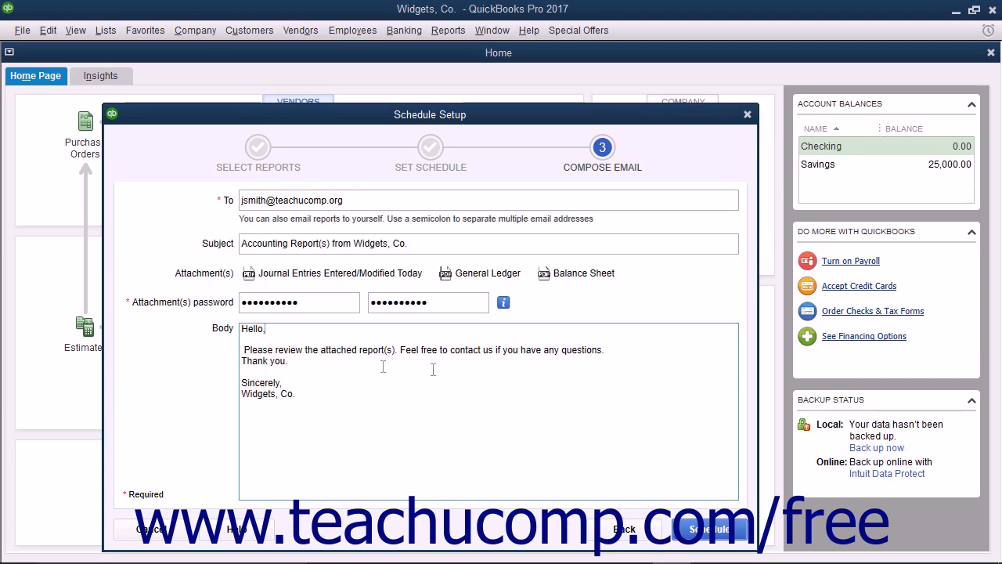
- Save the schedule, review it in the Scheduled Report Center, then close the center
{"action": "left_click", "coordinate": [686, 533]}
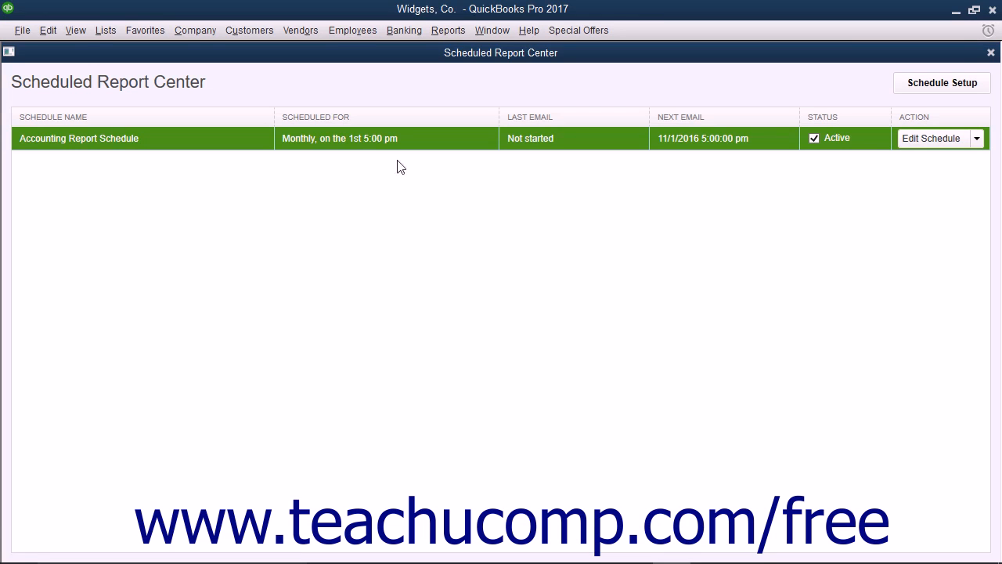
{"action": "left_click", "coordinate": [990, 53]}
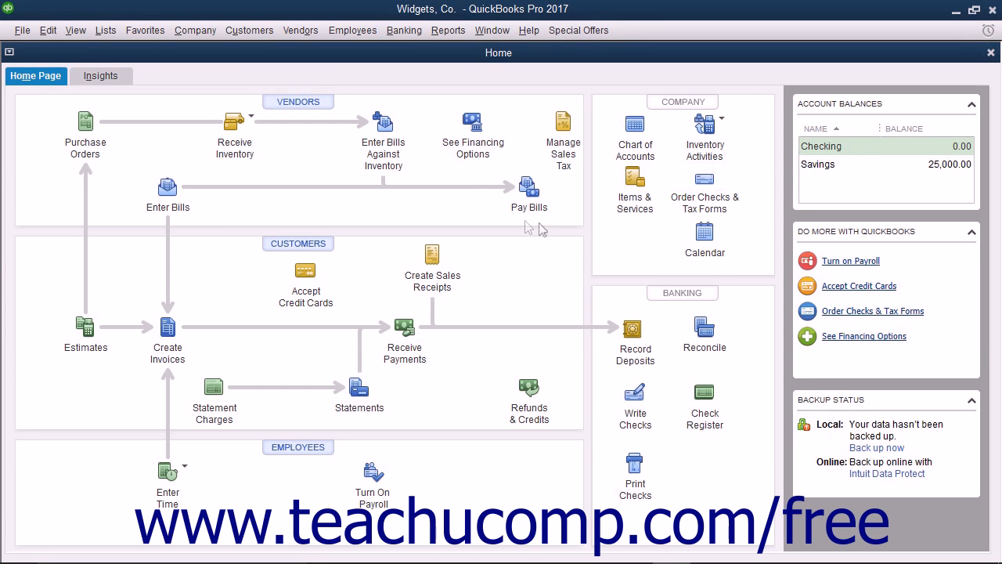
- Reopen the Scheduled Report Center from Reports > Scheduled Reports
{"action": "left_click", "coordinate": [448, 31]}
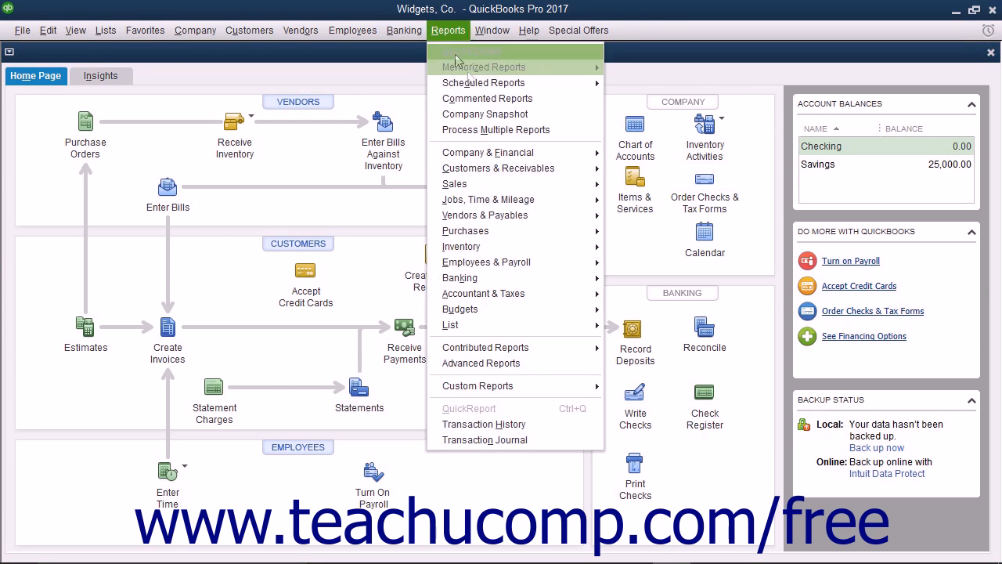
{"action": "mouse_move", "coordinate": [556, 85]}
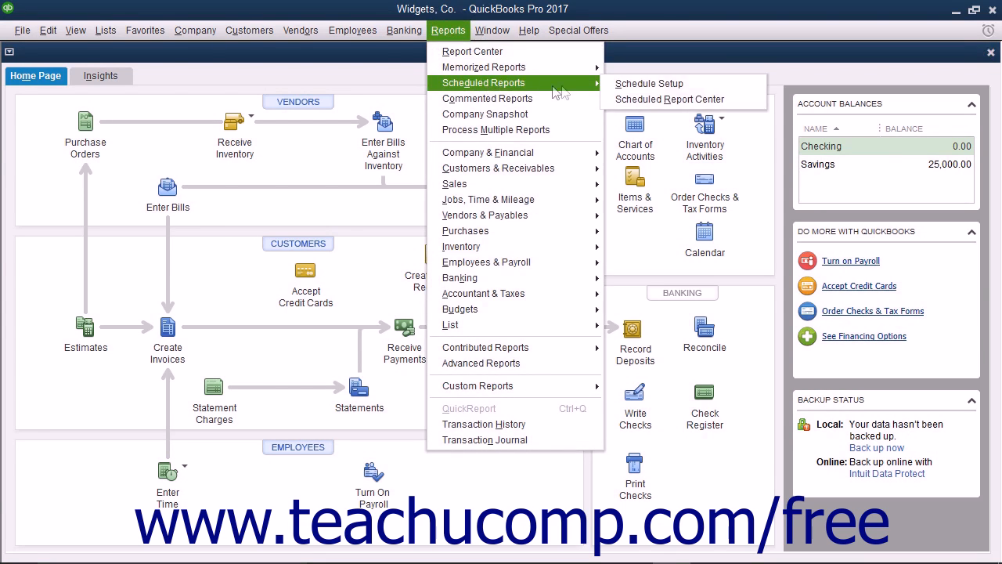
{"action": "left_click", "coordinate": [631, 102]}
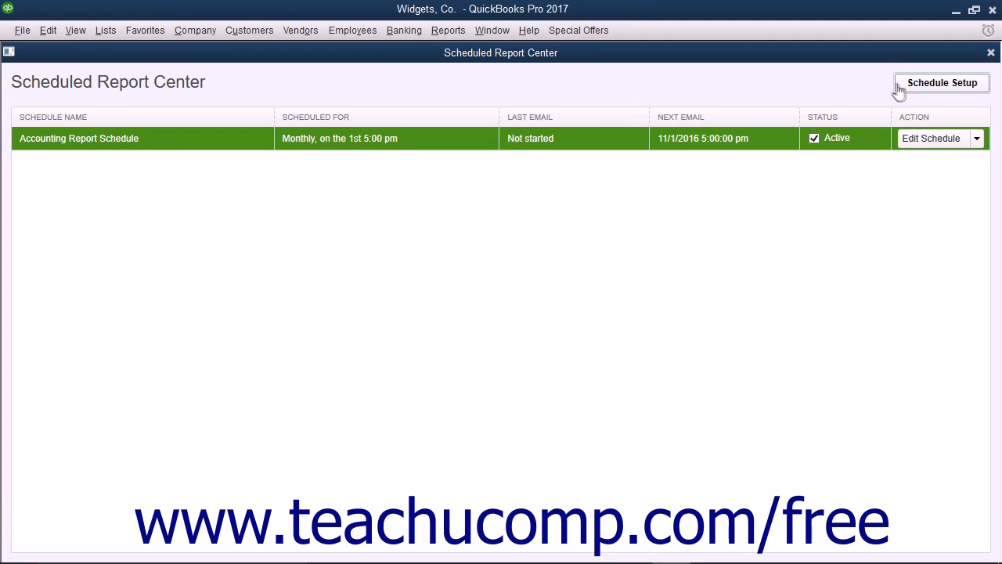
{"action": "left_click", "coordinate": [903, 91]}
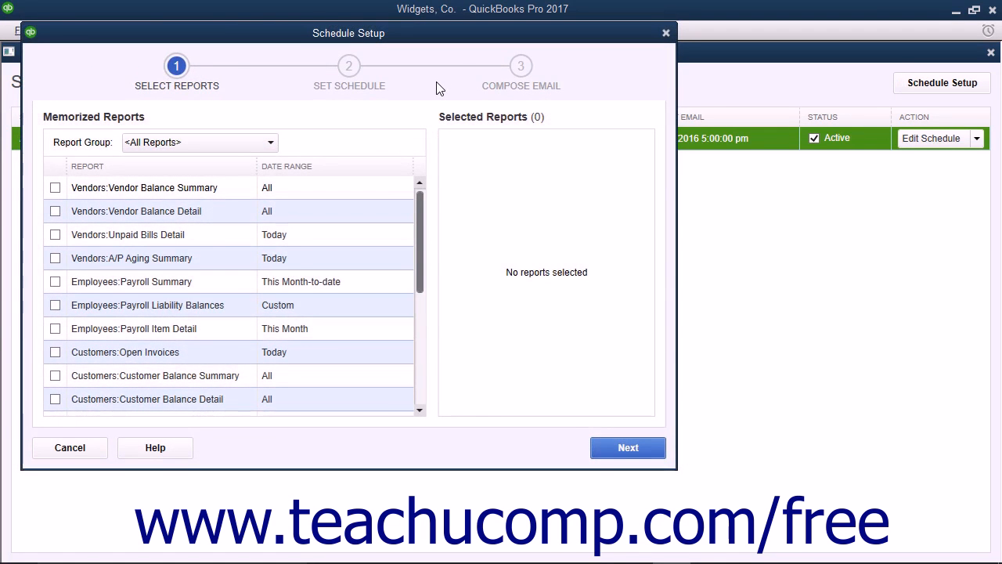
{"action": "left_click", "coordinate": [666, 33]}
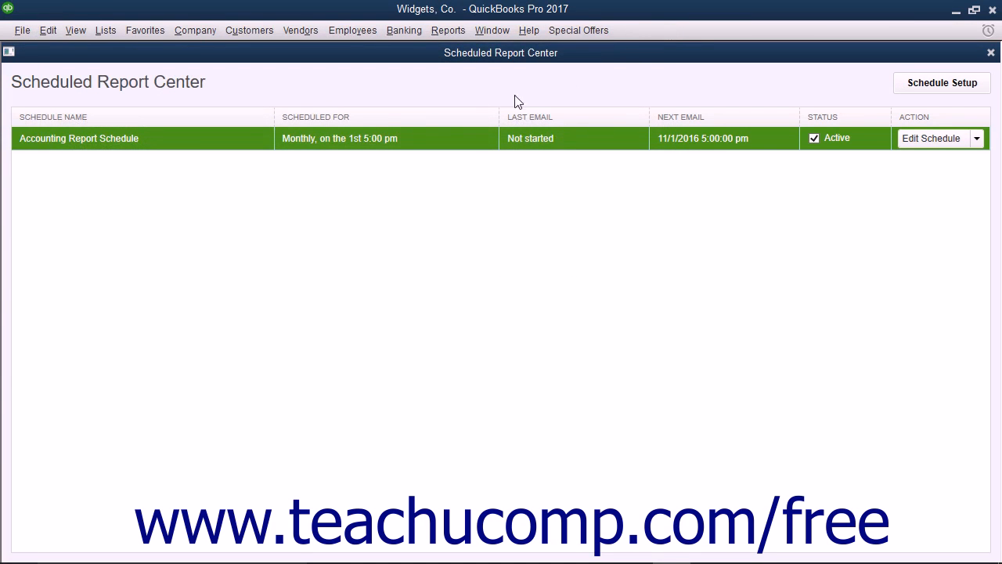
{"action": "left_click", "coordinate": [235, 144]}
{"action": "left_click", "coordinate": [932, 138]}
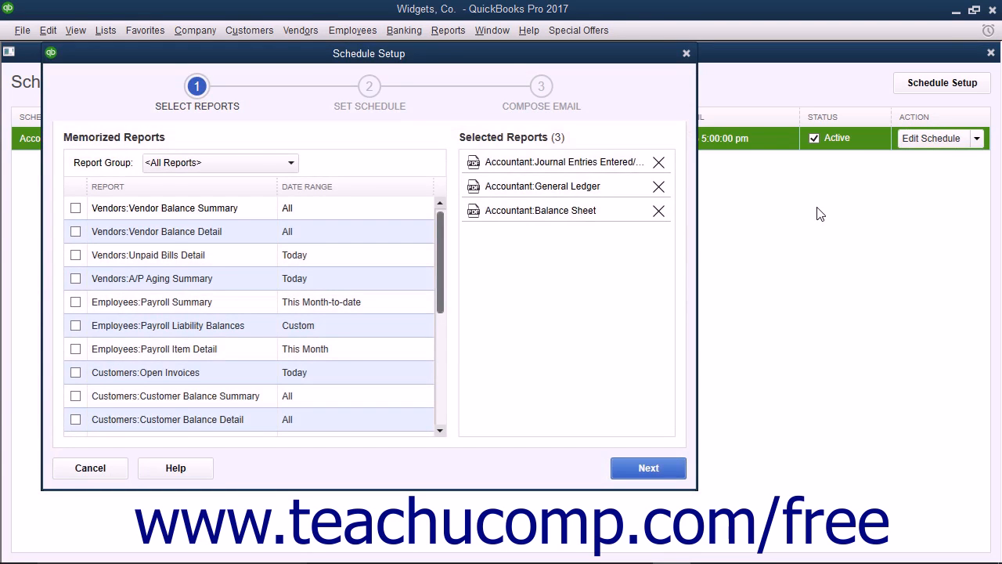
{"action": "left_click", "coordinate": [686, 52]}
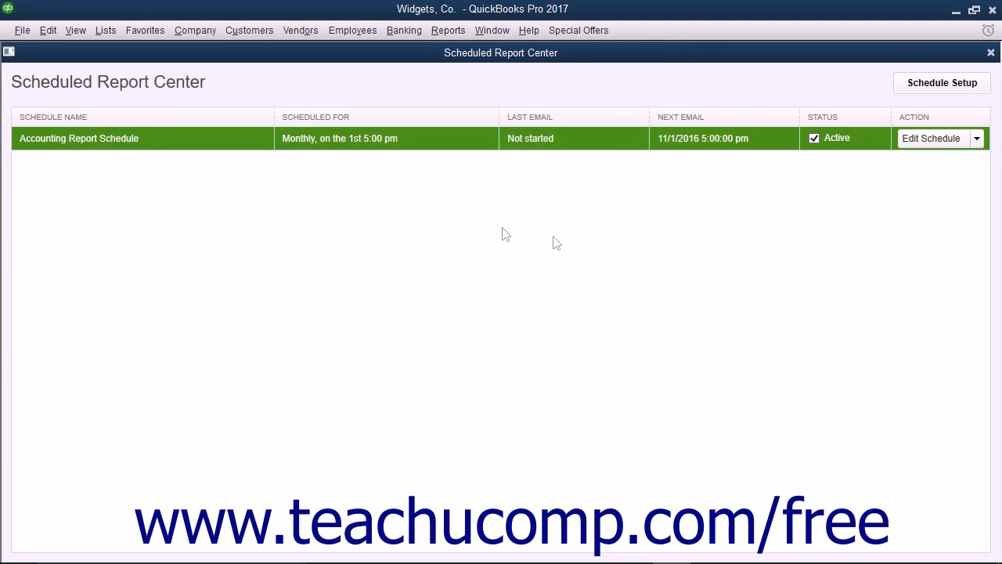
{"action": "left_click", "coordinate": [239, 139]}
- Delete the Accounting Report Schedule via the Edit Schedule menu and confirm
{"action": "left_click", "coordinate": [977, 141]}
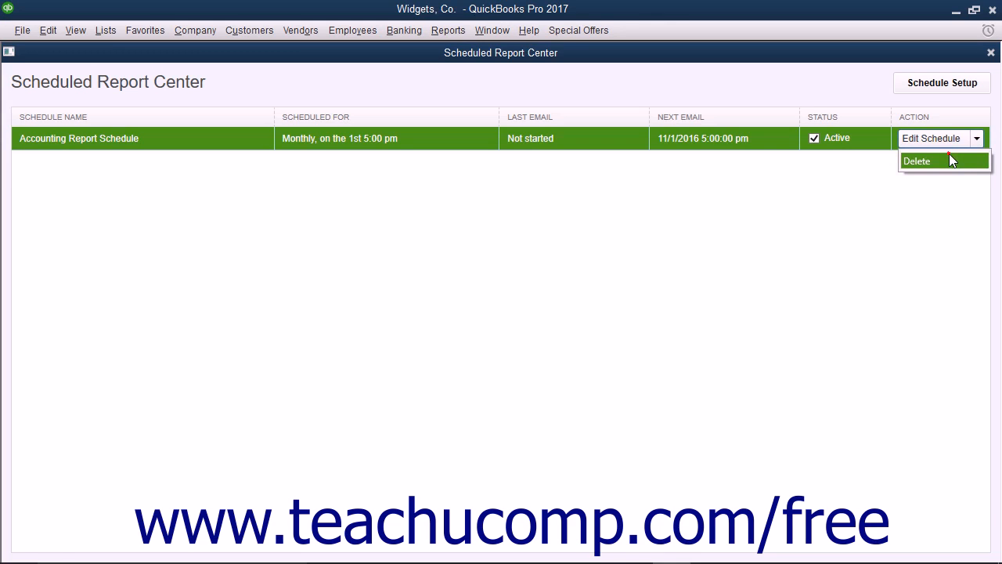
{"action": "left_click", "coordinate": [951, 160]}
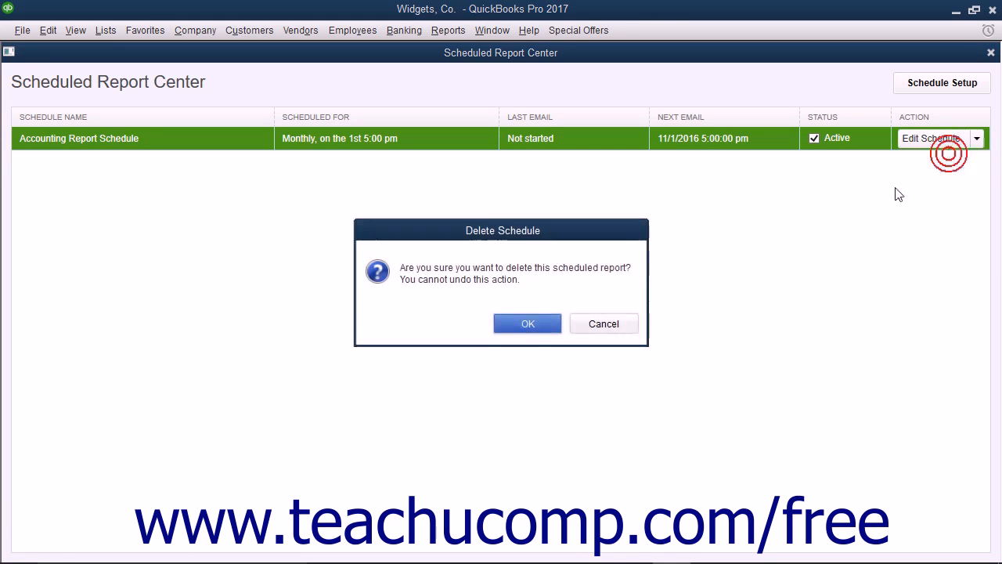
{"action": "left_click", "coordinate": [552, 325]}
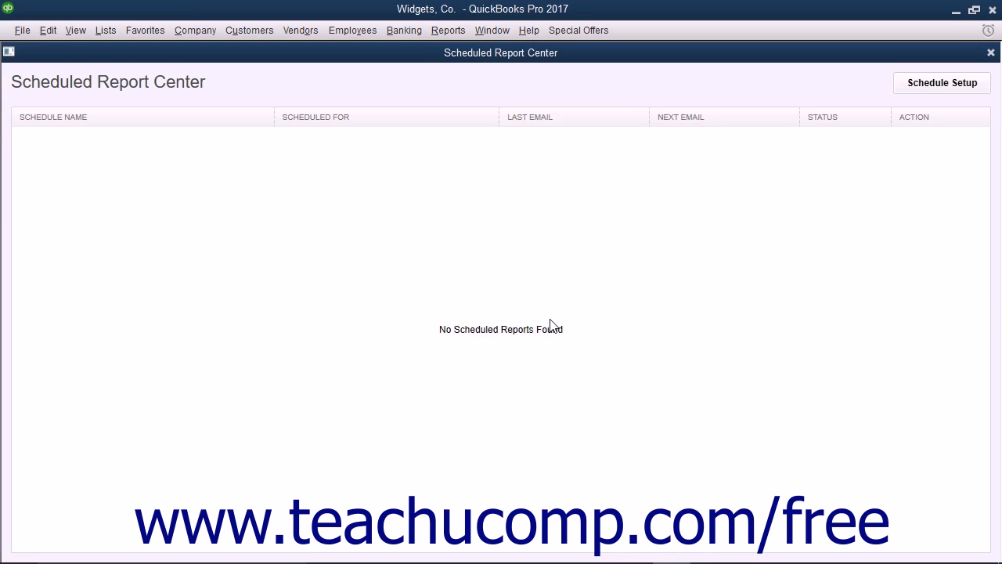